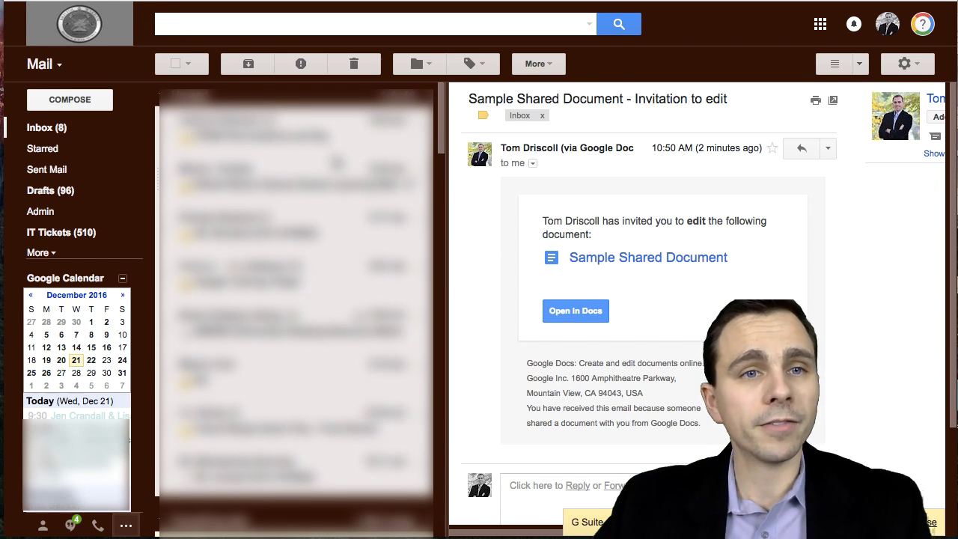
Open Sample Shared Document in Google Docs from the sharing invitation.
scroll(333, 161, "down", 2)
scroll(337, 164, "down", 3)
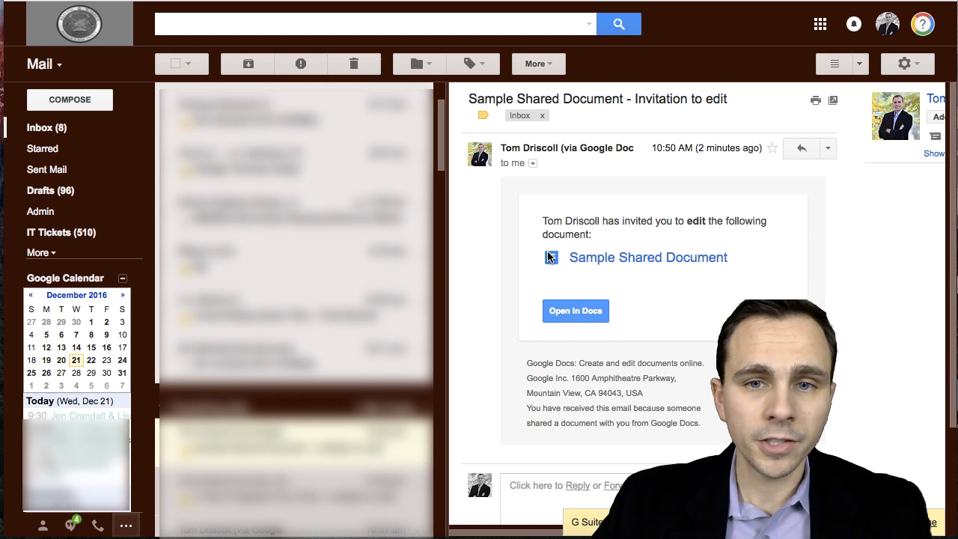
left_click(569, 309)
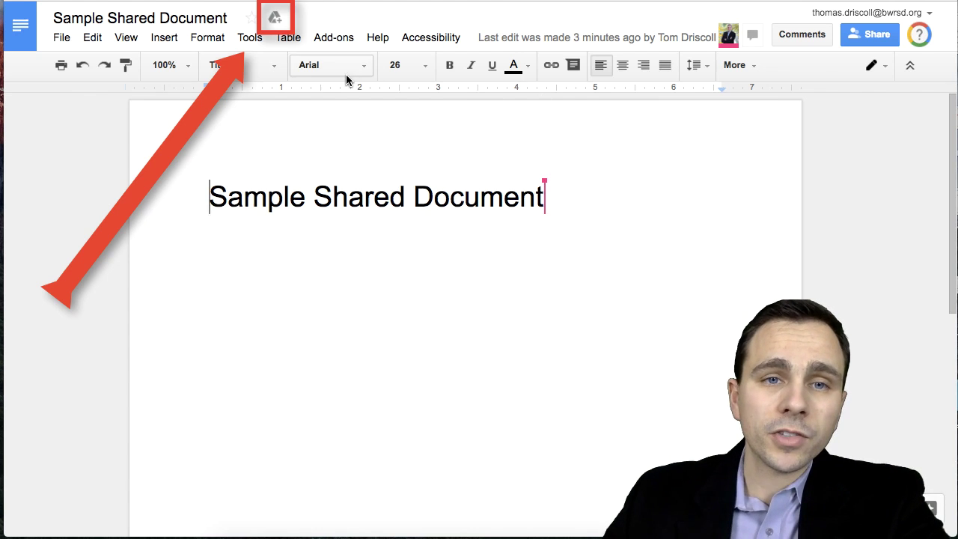
Add the document to My Drive, try New Folder in Organize, then dismiss the popup.
left_click(276, 26)
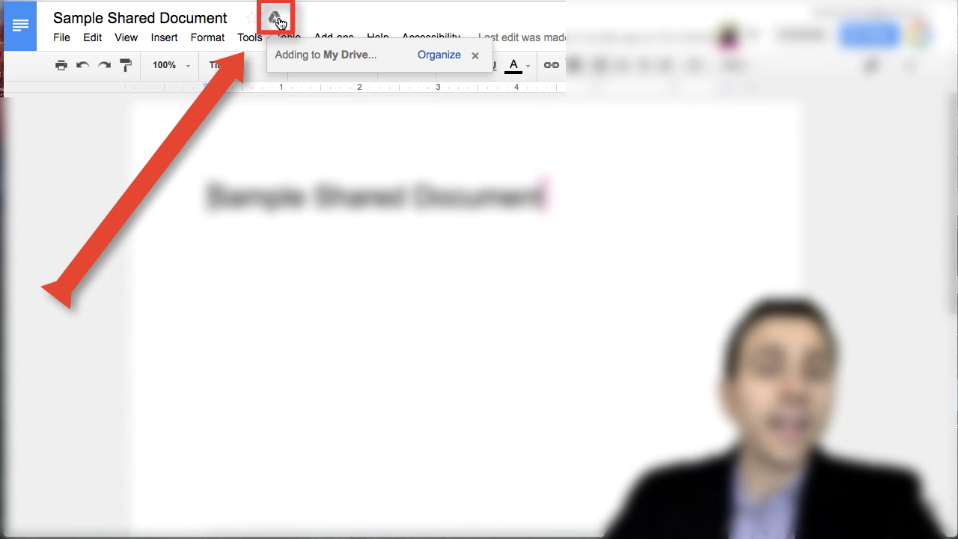
left_click(439, 56)
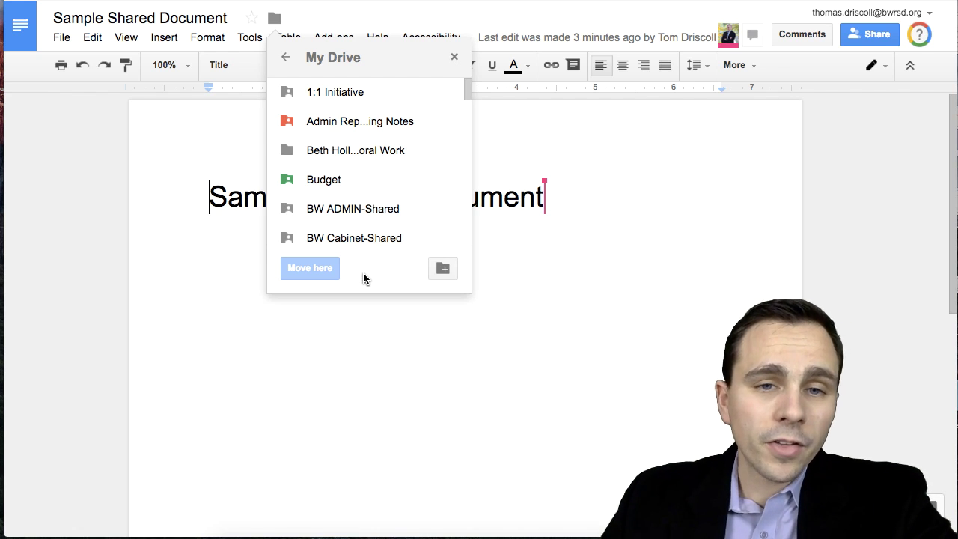
left_click(443, 268)
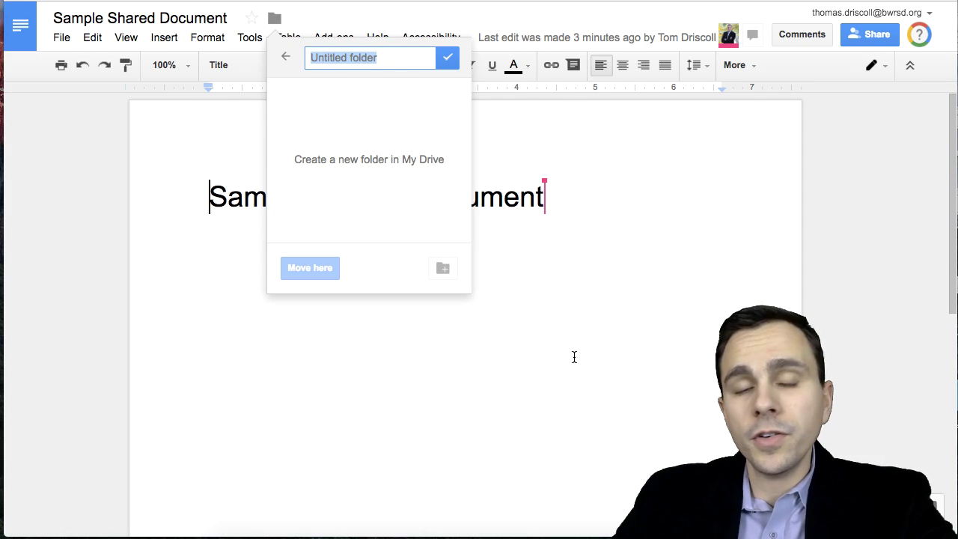
left_click(571, 337)
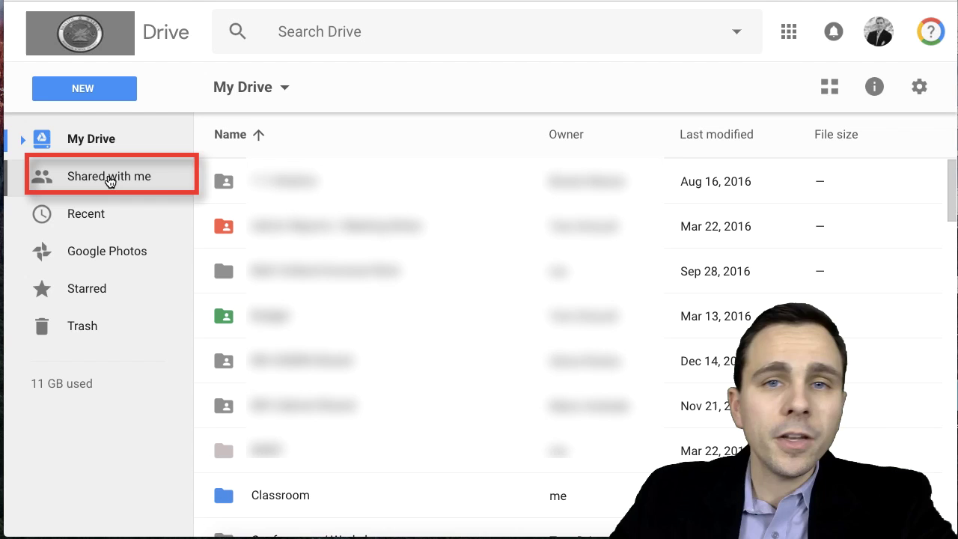
Add GET Logo.png from Shared with me to My Drive, closing the Organize panel unchanged.
left_click(109, 179)
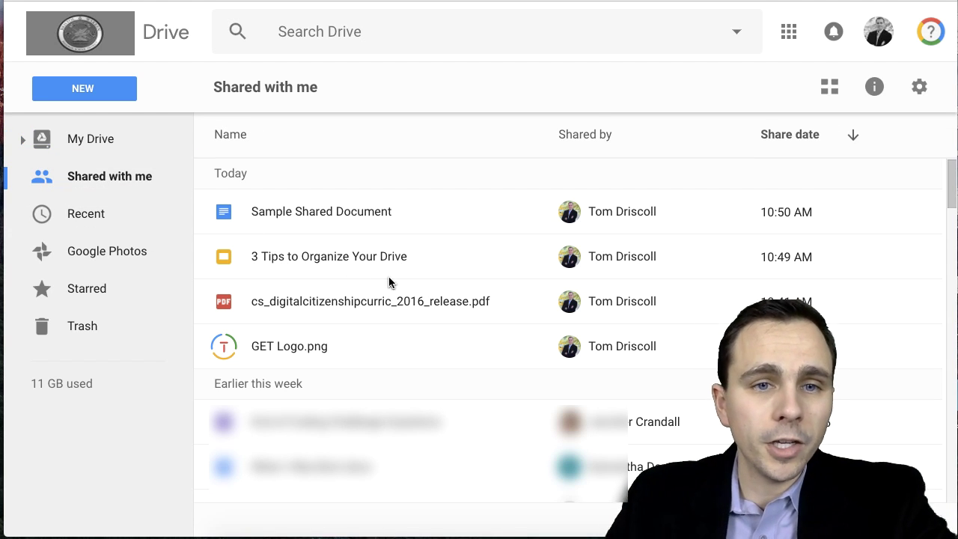
left_click(332, 350)
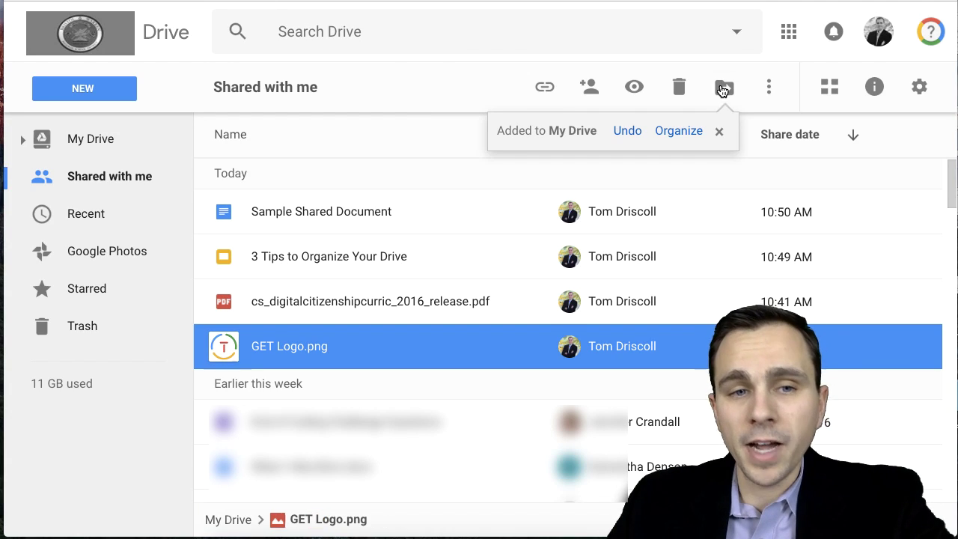
left_click(689, 132)
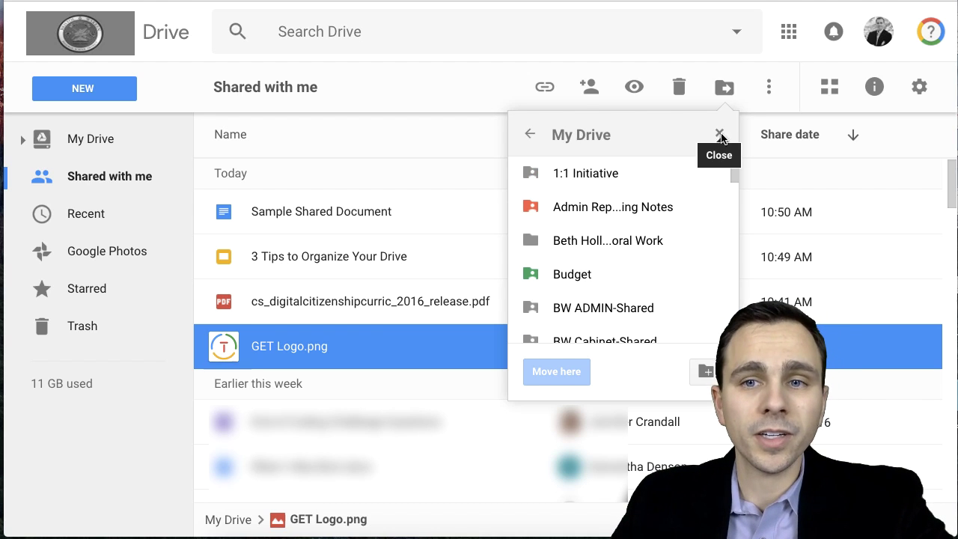
left_click(720, 137)
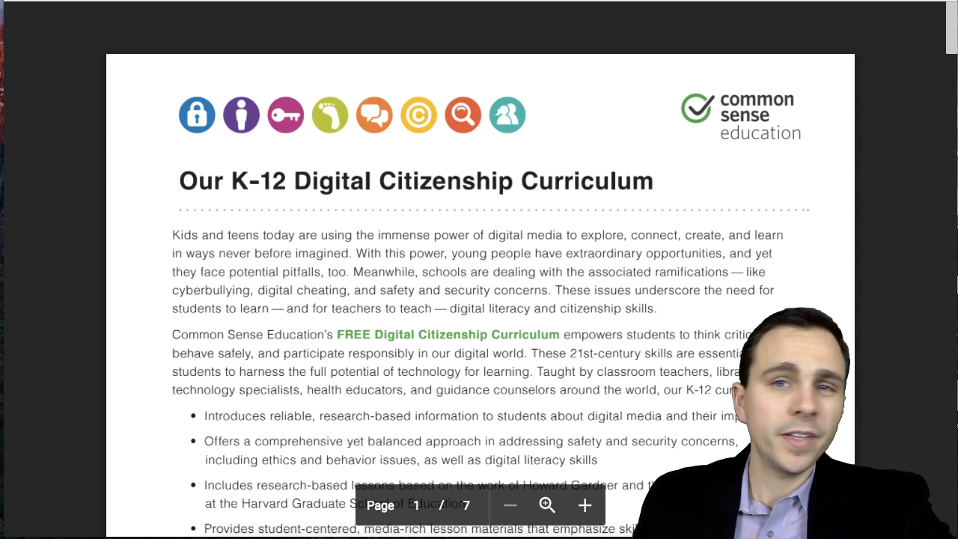
Preview cs_digitalcitizenshipcurric_2016_release.pdf and add it to My Drive from the viewer.
double_click(370, 301)
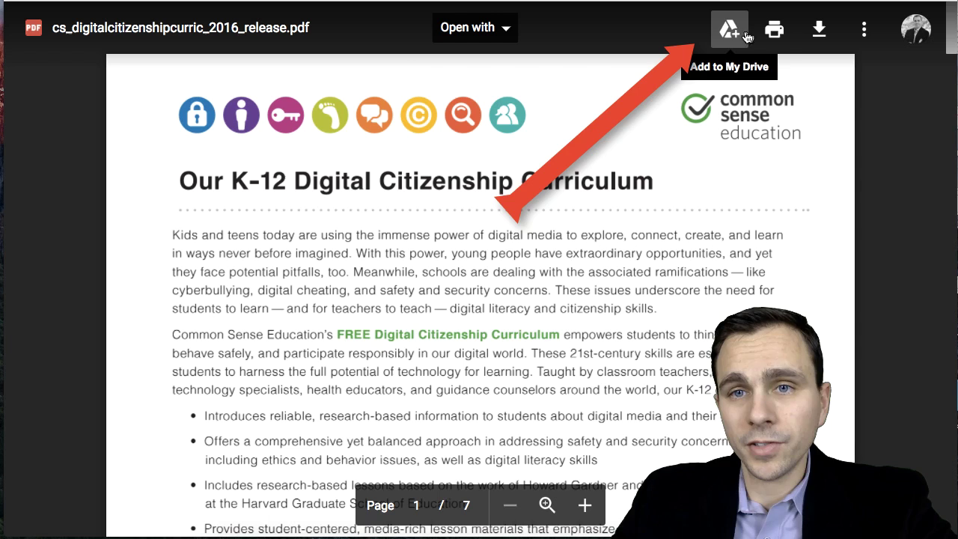
left_click(734, 37)
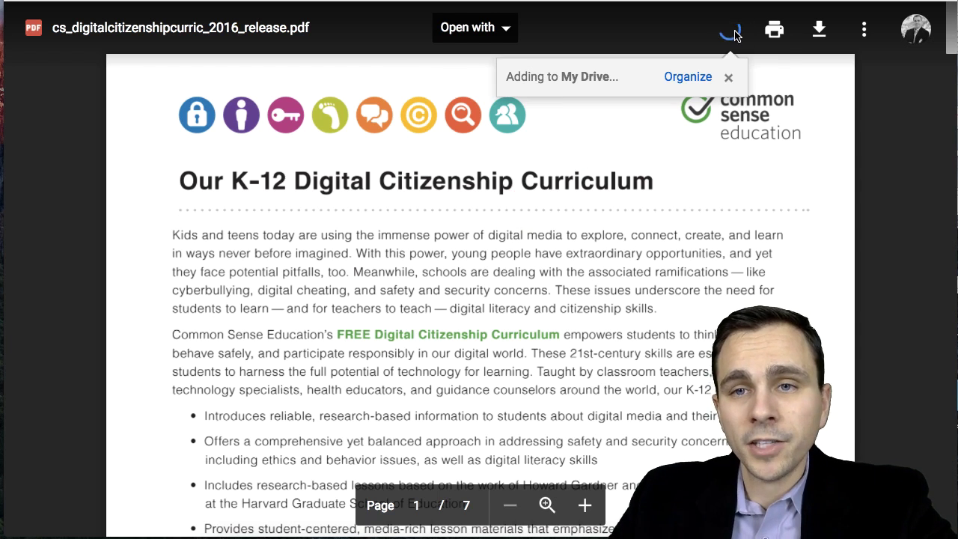
left_click(688, 77)
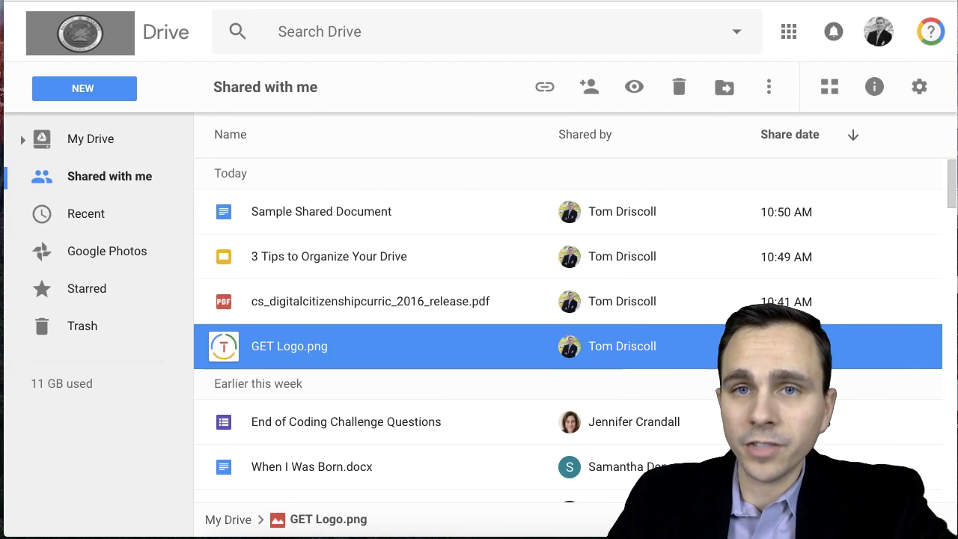
Switch to My Drive and scroll down to the shared Curriculum folder.
left_click(90, 142)
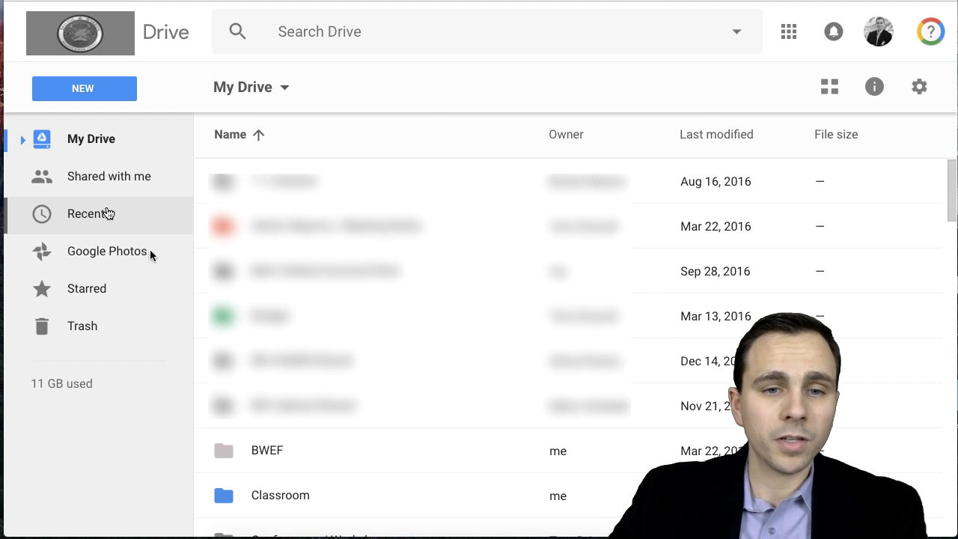
scroll(268, 340, "down", 1)
scroll(267, 341, "down", 2)
scroll(267, 340, "down", 3)
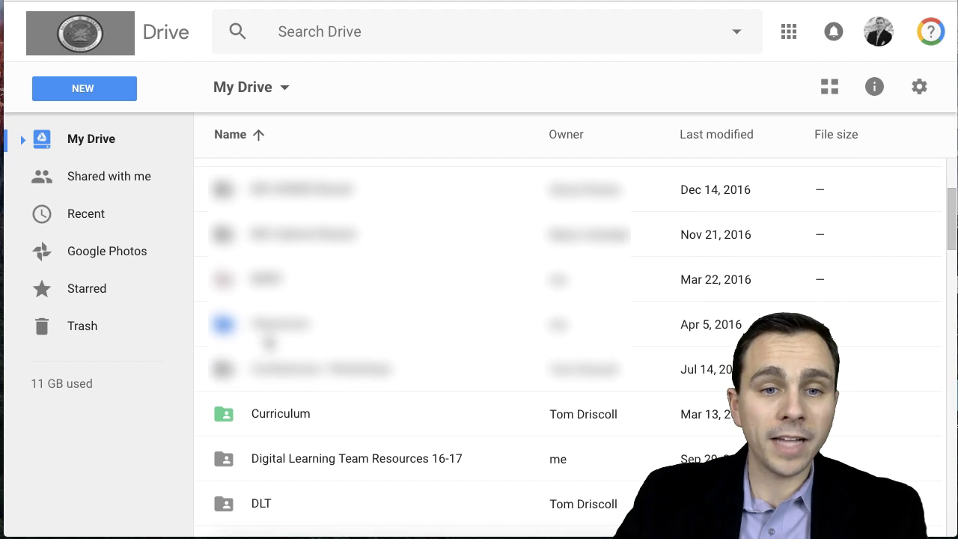
Add the Curriculum folder to another folder in My Drive using Shift+Z.
left_click(305, 417)
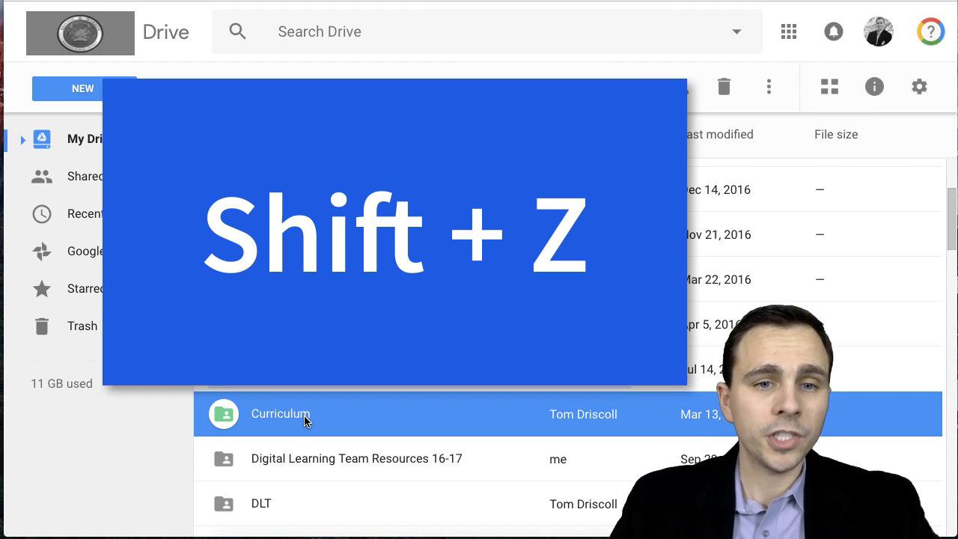
key("shift+z")
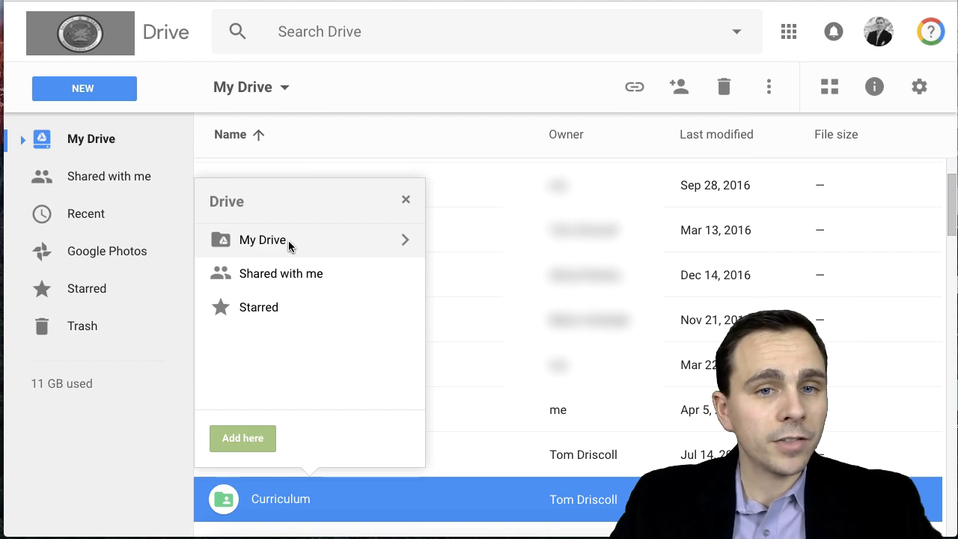
left_click(289, 241)
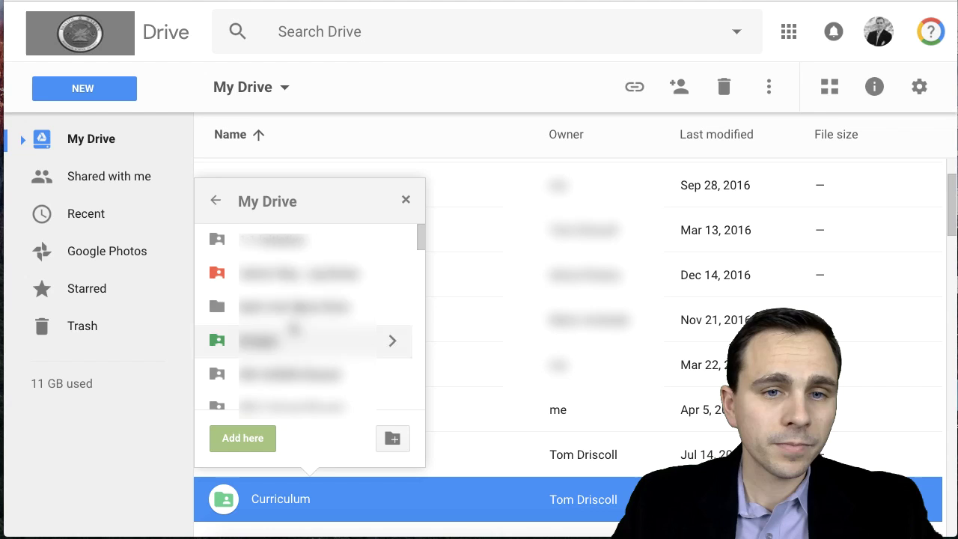
scroll(294, 352, "down", 1)
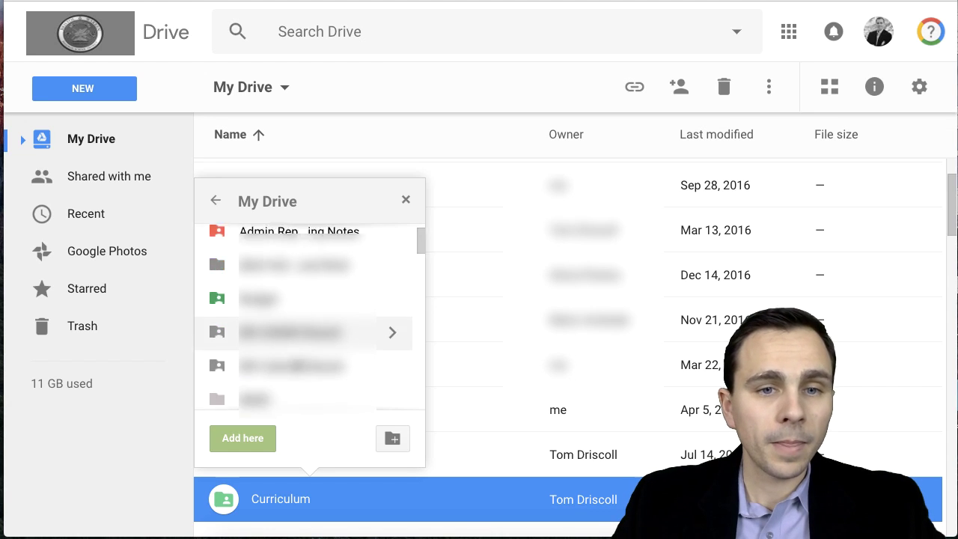
scroll(293, 348, "down", 2)
left_click(294, 371)
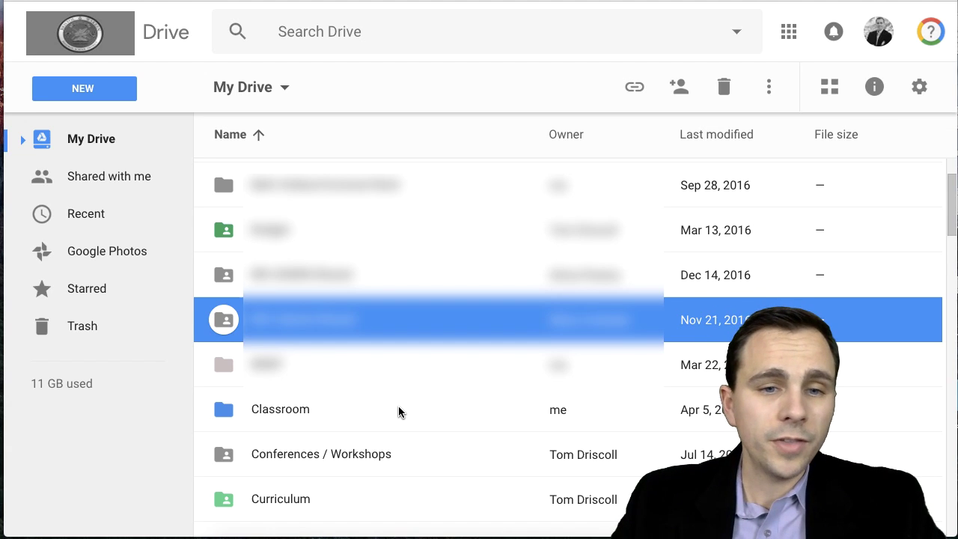
Colour the Digital Learning Team Resources 16-17 folder red from its context menu.
scroll(305, 401, "down", 2)
scroll(305, 401, "down", 1)
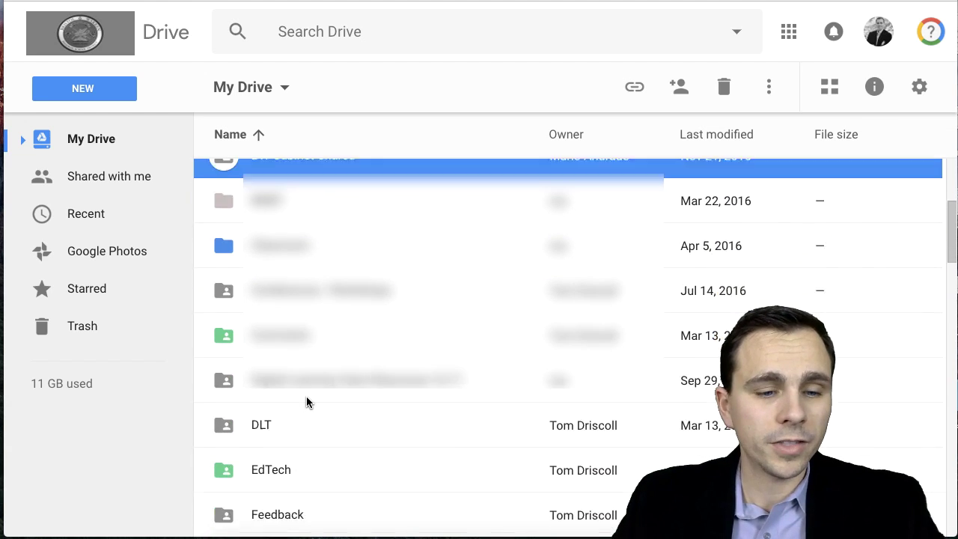
left_click(311, 374)
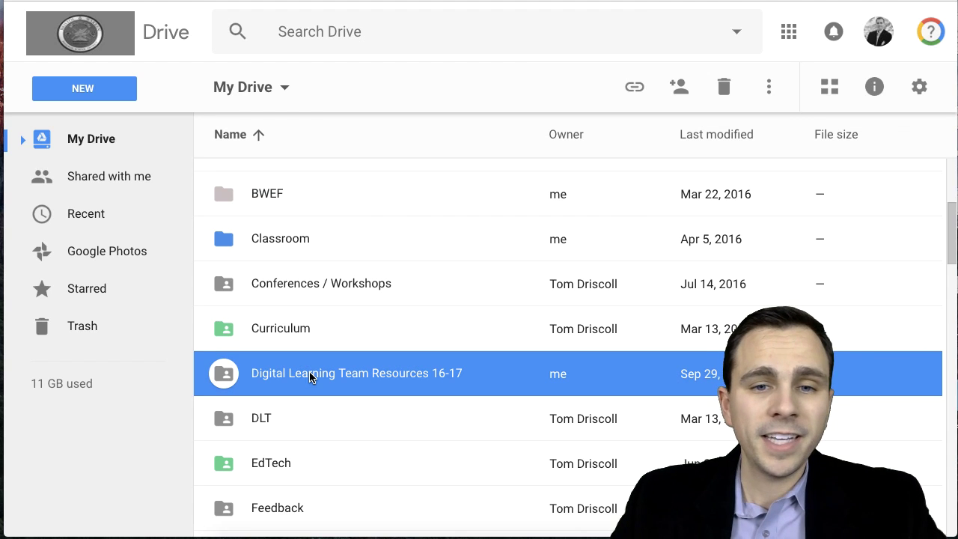
right_click(311, 374)
mouse_move(401, 348)
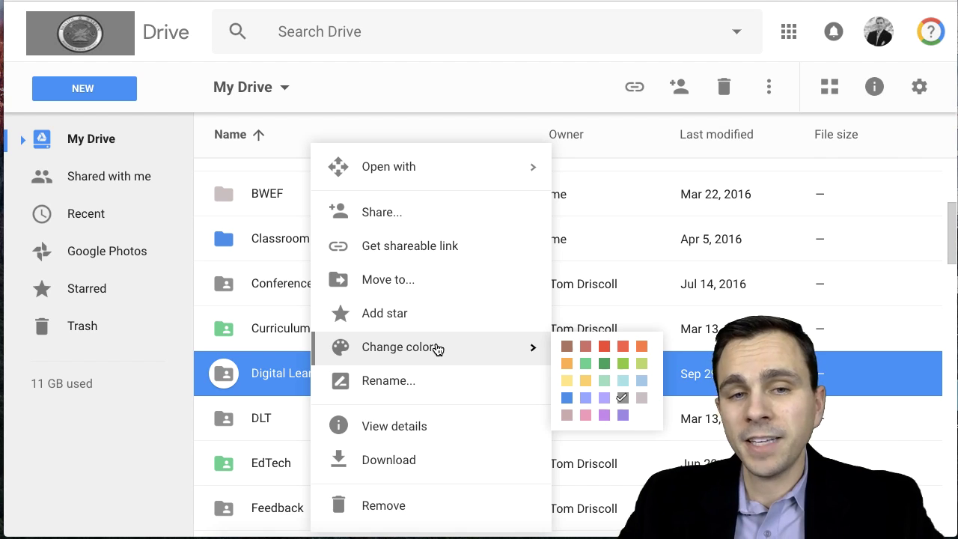
left_click(604, 346)
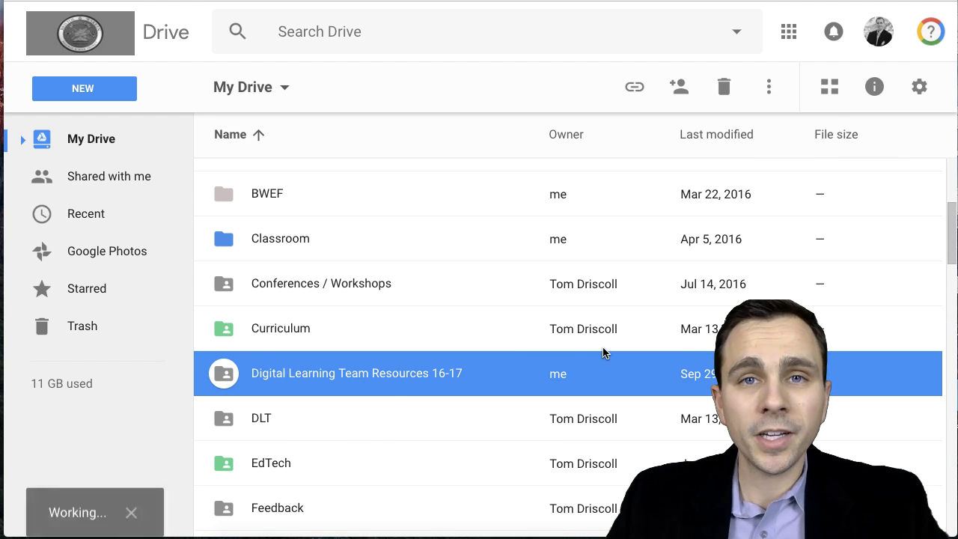